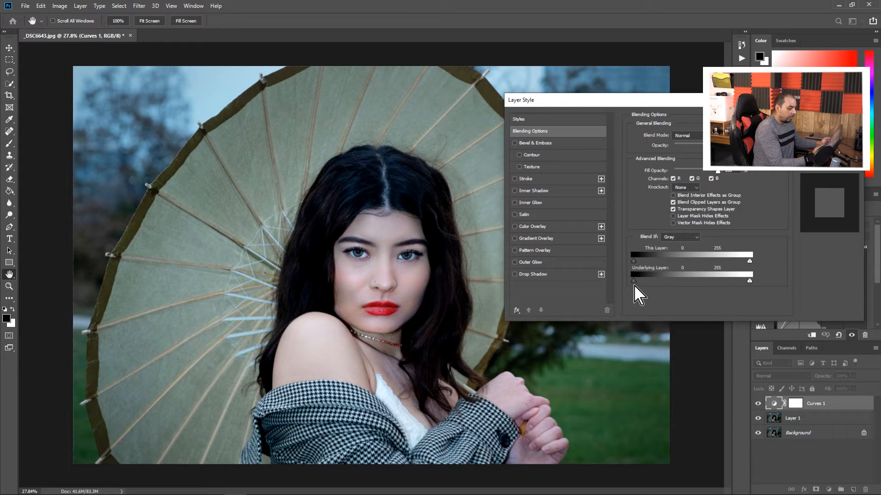
Limit the Curves 1 layer to the brighter tones by splitting the Blend If underlying layer's black slider to 99 / 133
drag(633, 283, 665, 285)
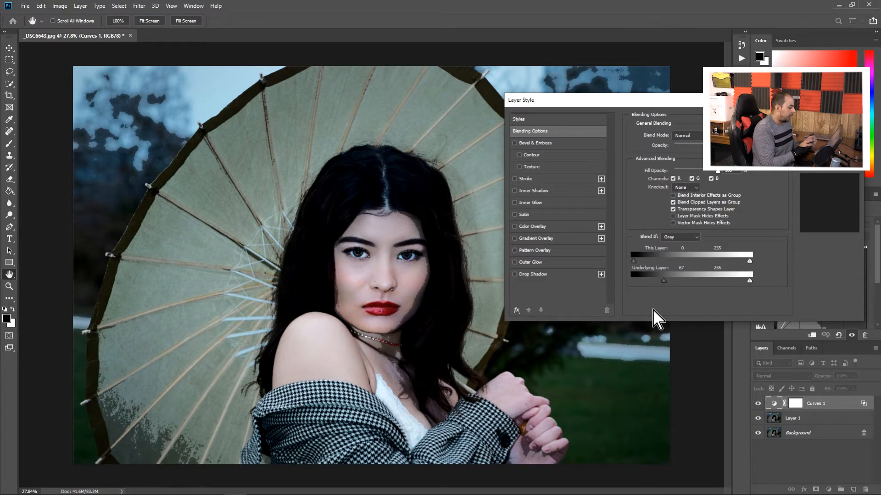
drag(664, 281, 678, 281)
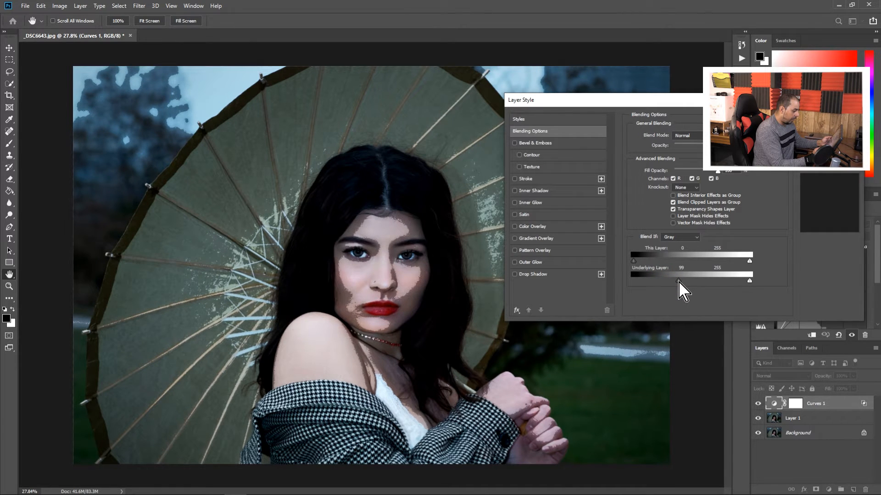
key(alt)
drag(679, 281, 685, 283)
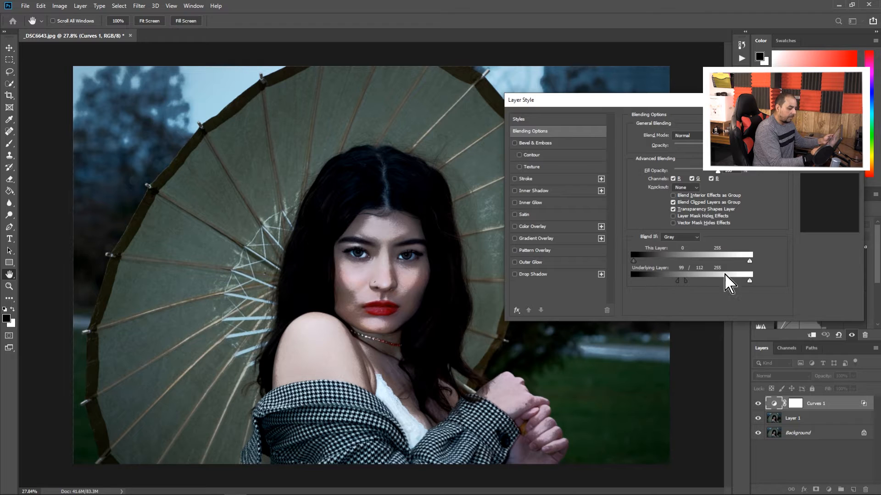
drag(684, 283, 693, 283)
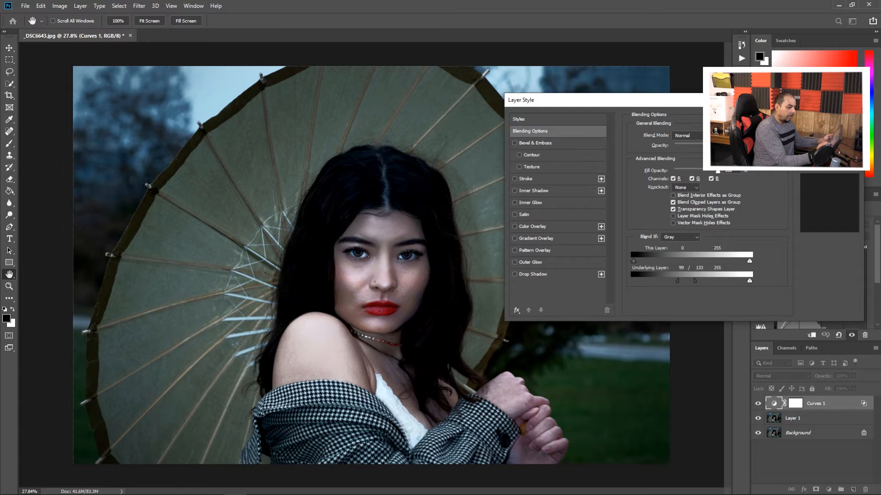
key(Return)
Duplicate the Curves 1 layer twice and hide both copies
key(b)
drag(425, 285, 517, 294)
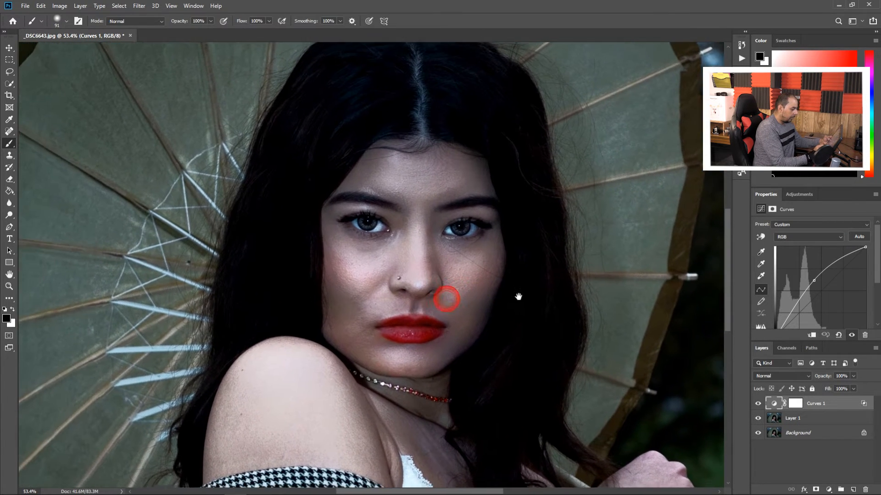
click(830, 404)
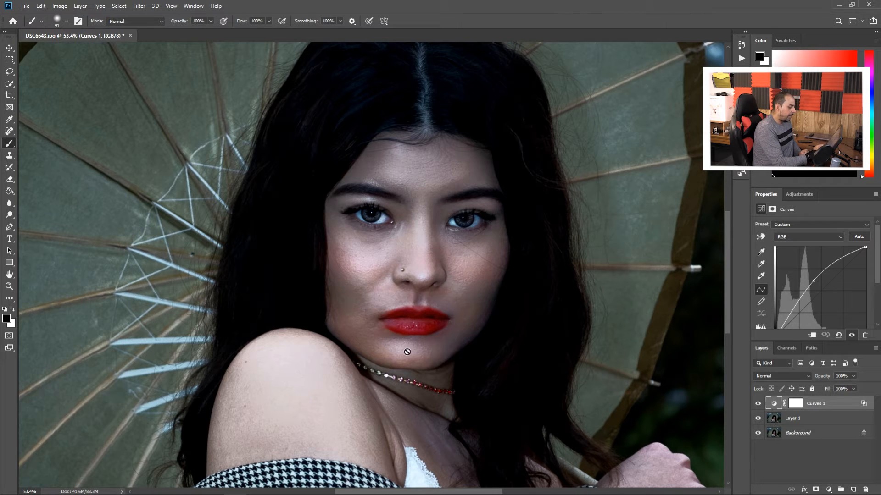
click(822, 406)
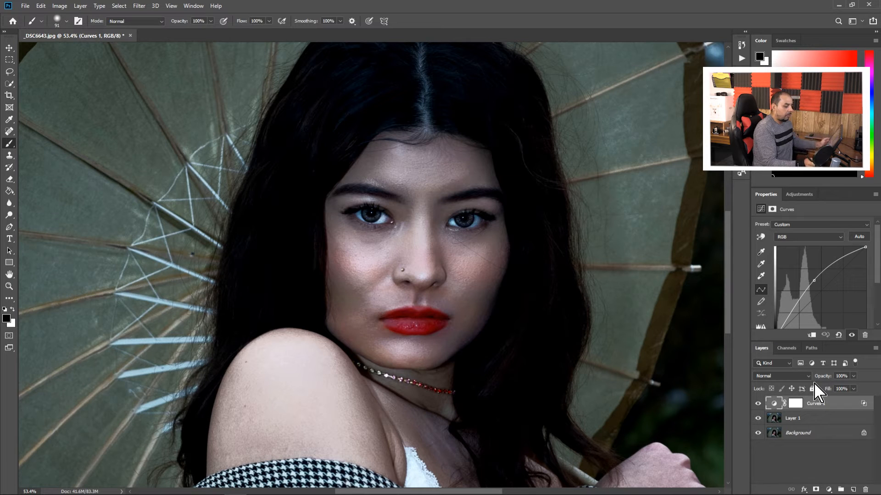
key(ctrl+j)
key(ctrl+j)
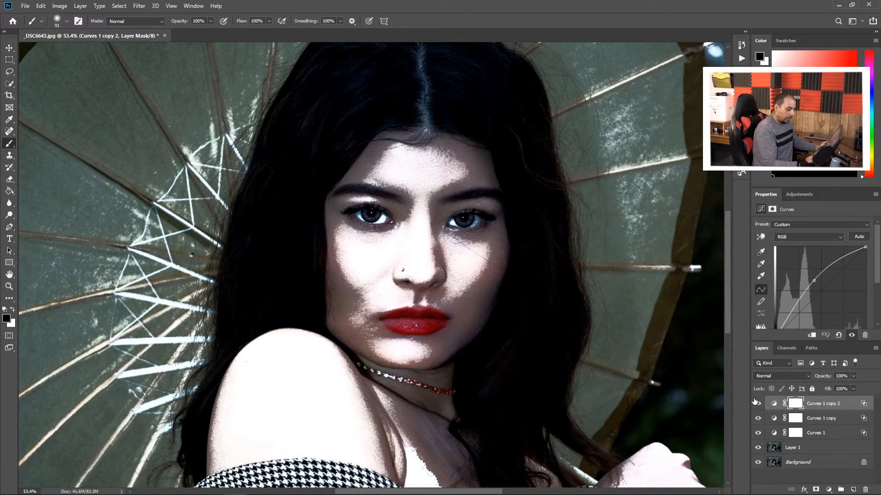
click(758, 403)
click(757, 419)
Rename the three Curves layers from lowest to highest as Cheekbones, Nose and Chin
double_click(816, 432)
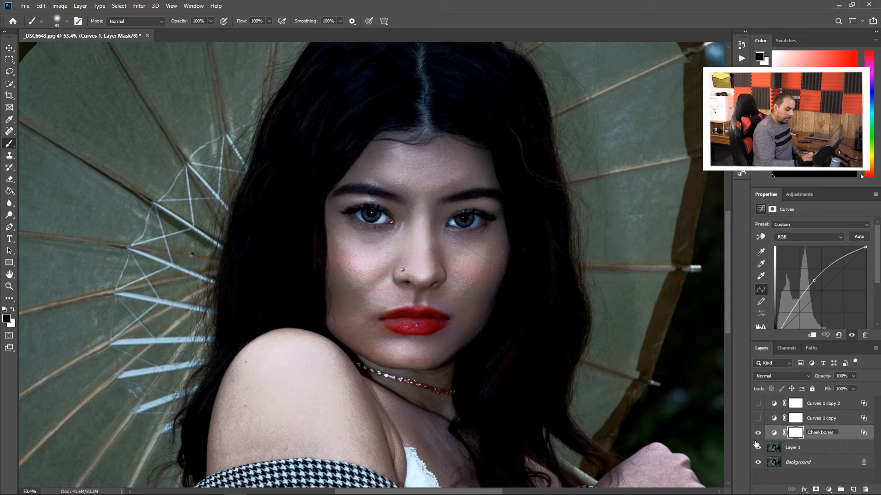
text(Cheekbones)
double_click(818, 419)
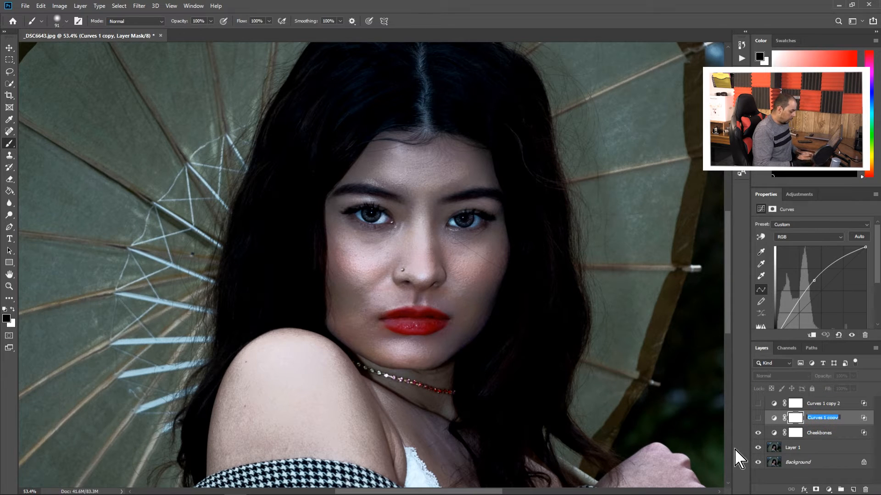
text(No)
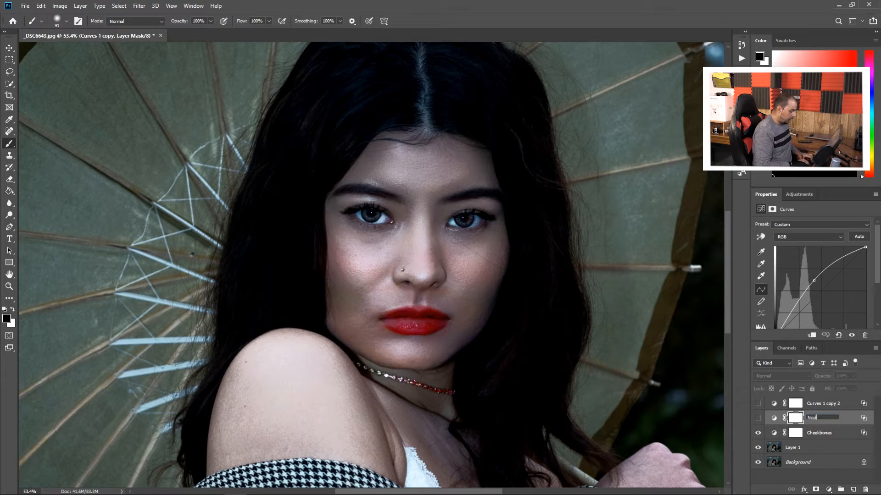
text(se)
double_click(824, 404)
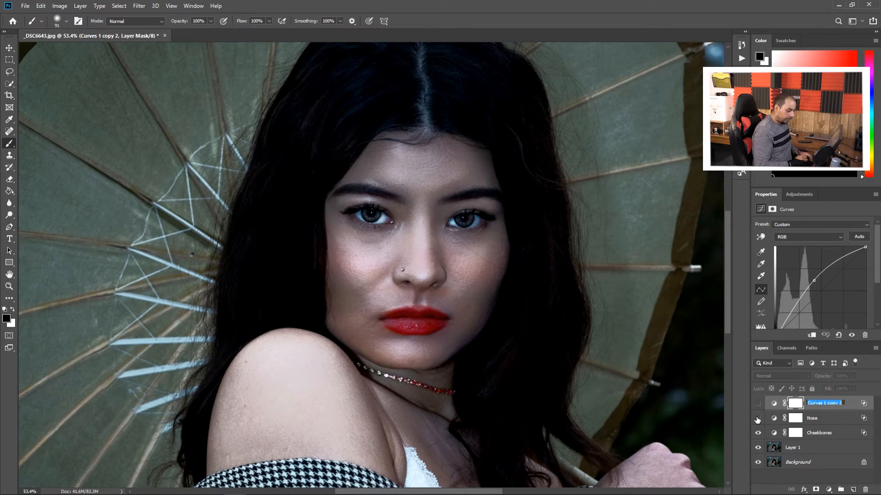
text(Ch)
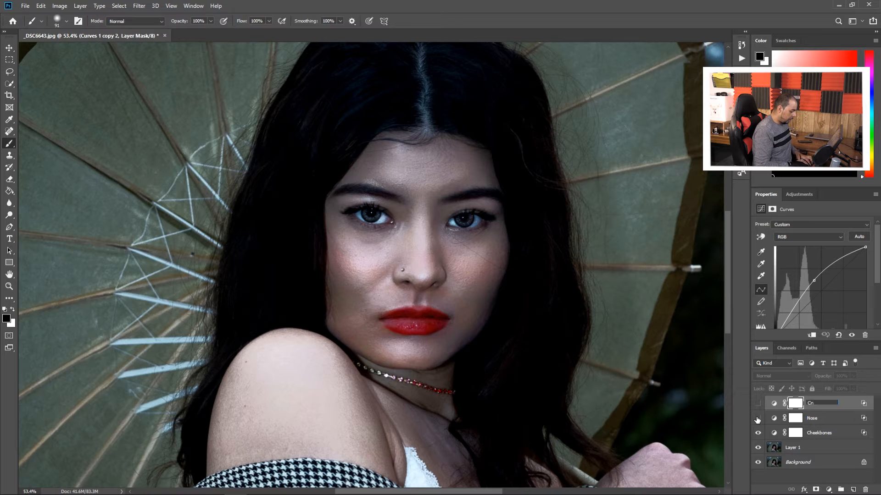
text(o)
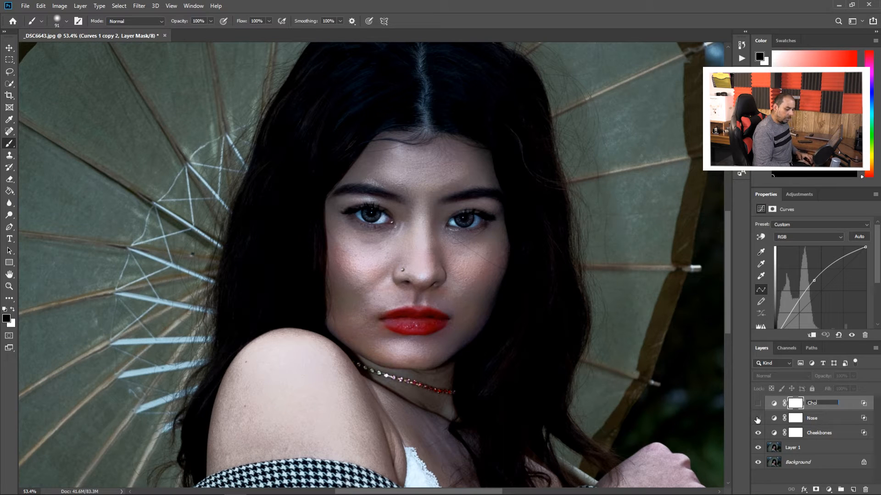
text(in)
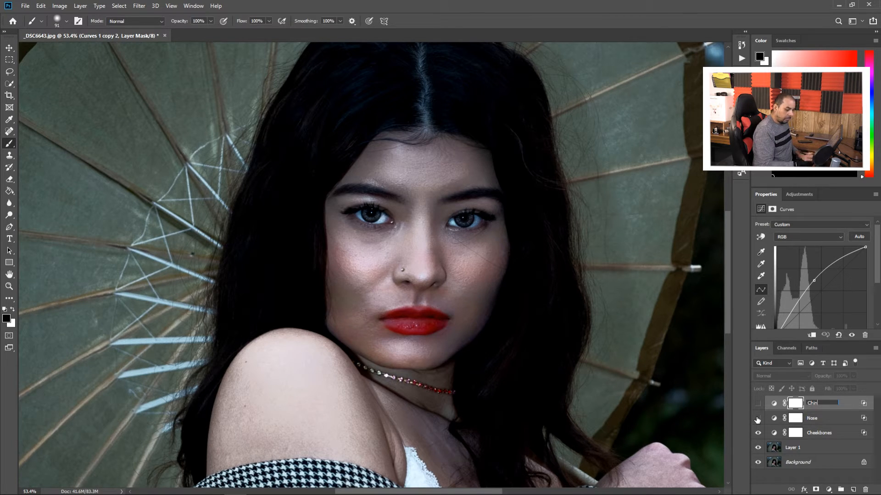
Invert the Cheekbones layer's mask to black
click(813, 419)
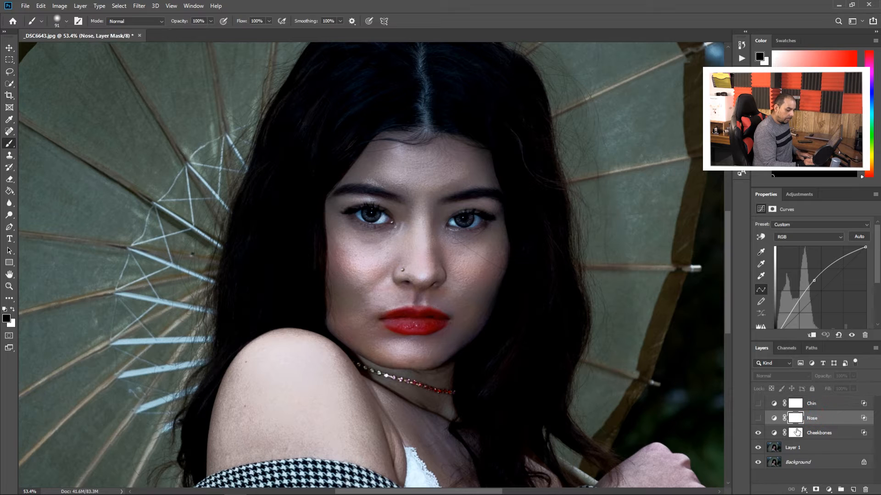
click(816, 433)
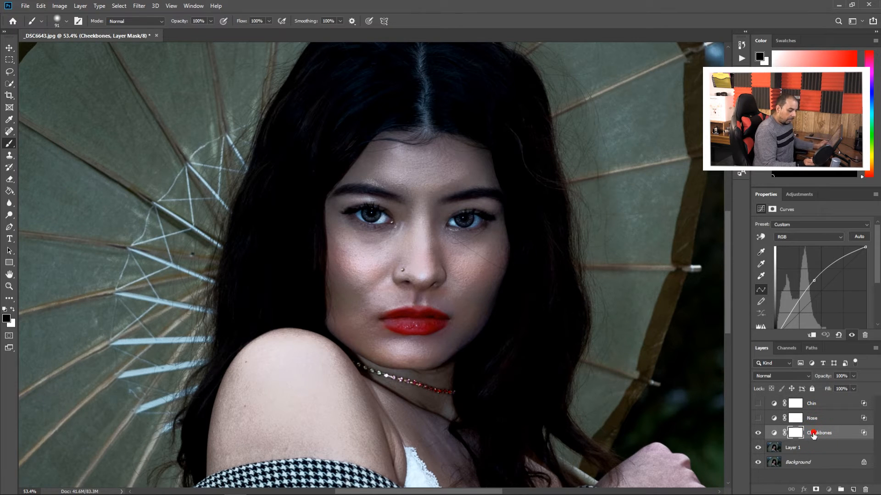
click(797, 433)
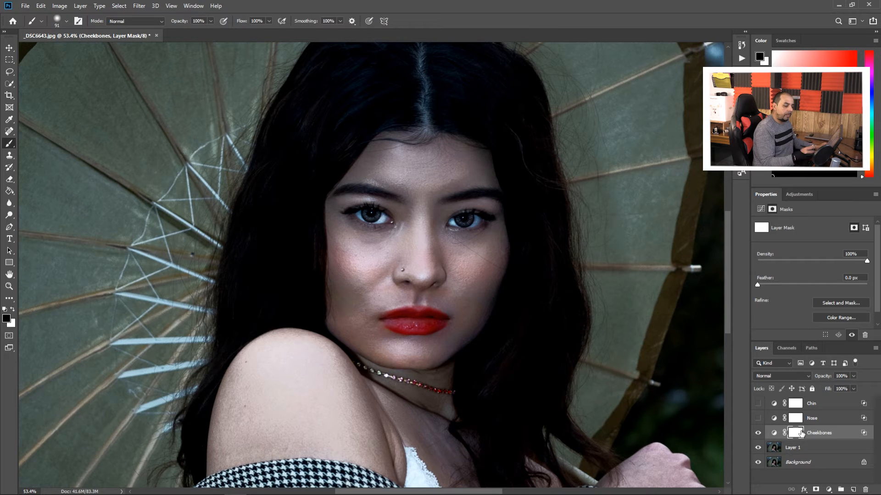
key(ctrl+i)
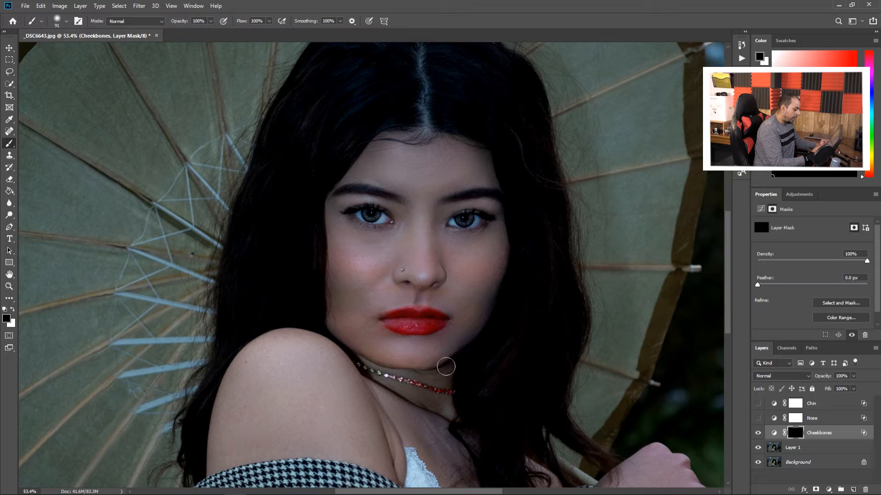
Paint white on the Cheekbones mask over both cheekbones with the Brush and lower the layer's opacity to 35%
click(13, 308)
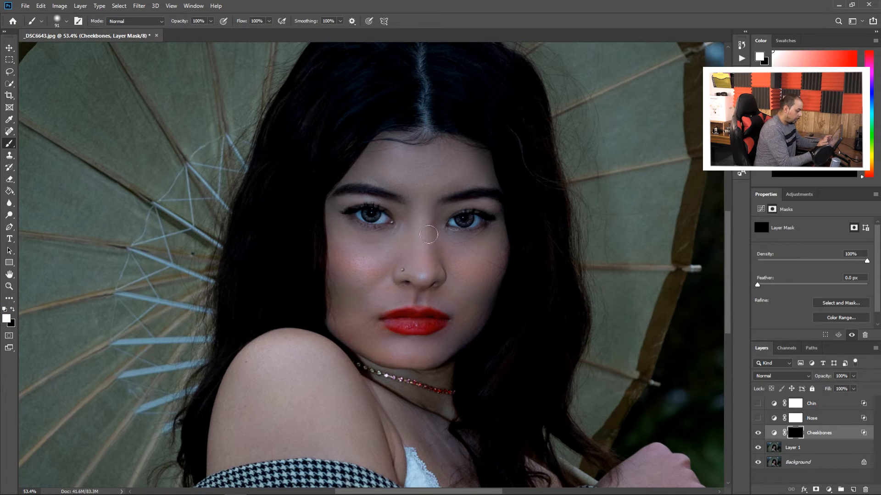
mouse_move(372, 258)
mouse_down()
mouse_move(335, 272)
mouse_move(362, 260)
mouse_up()
mouse_move(457, 260)
mouse_down()
mouse_move(470, 269)
mouse_move(460, 268)
mouse_move(468, 263)
mouse_up()
click(372, 259)
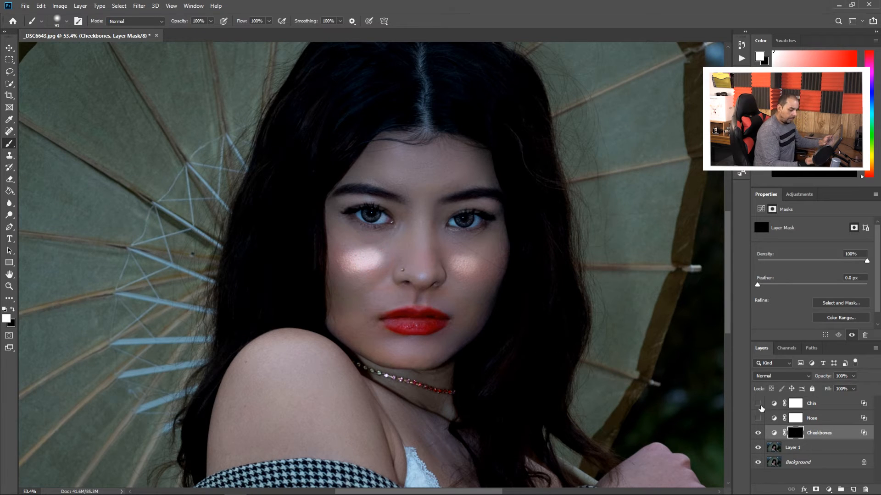
click(853, 376)
drag(853, 389, 827, 388)
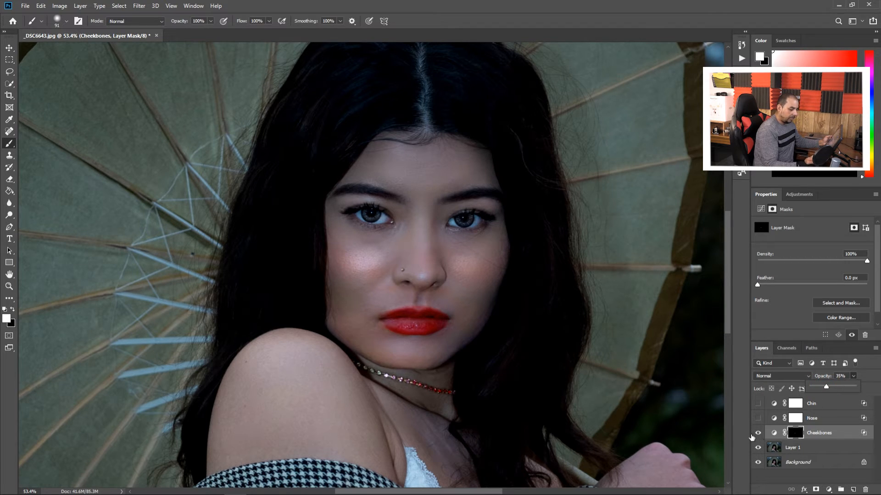
Show the Nose layer and invert its mask to black
click(812, 418)
click(758, 418)
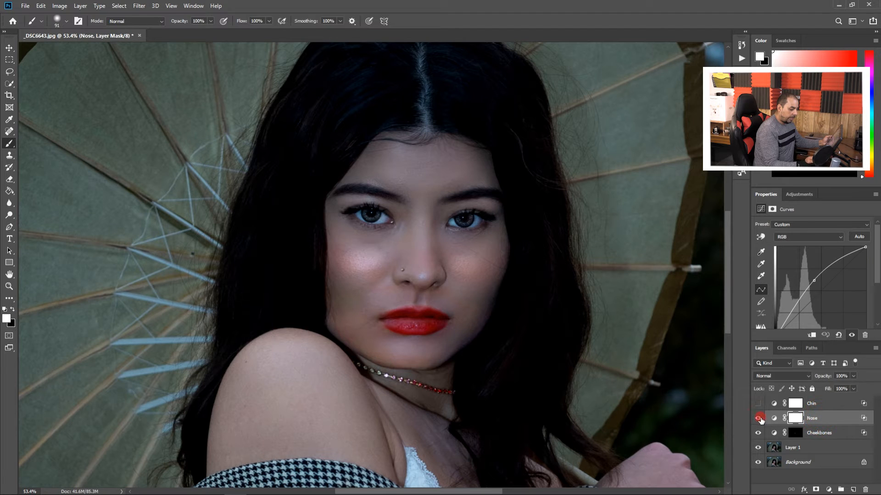
click(821, 418)
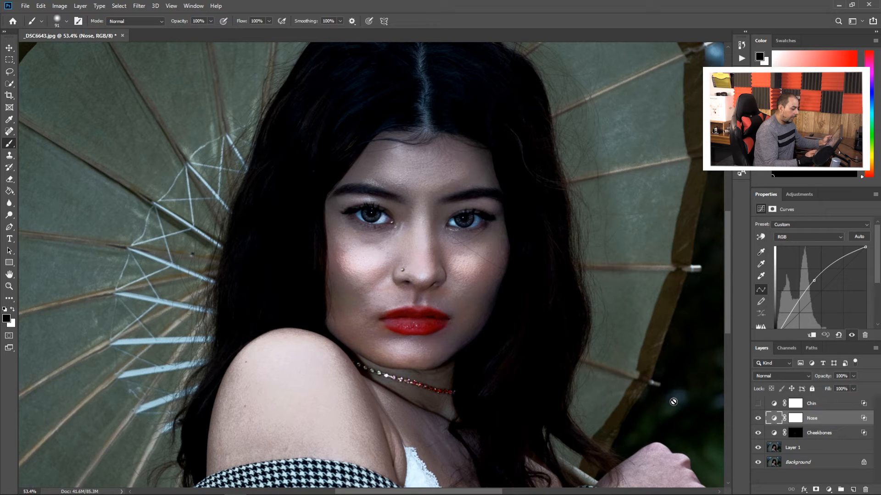
click(796, 418)
key(ctrl+i)
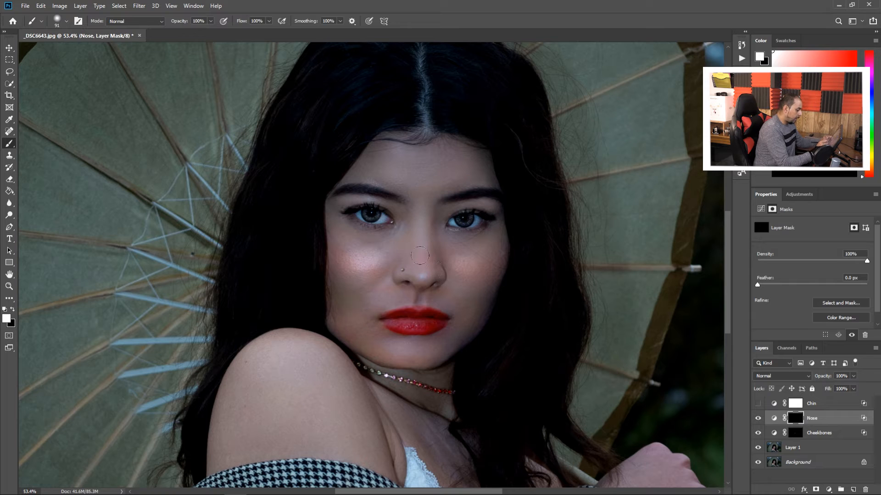
Paint a white highlight down the nose bridge on the Nose mask, trimming its sides with black, and set the layer's opacity to 47%
drag(423, 212, 423, 287)
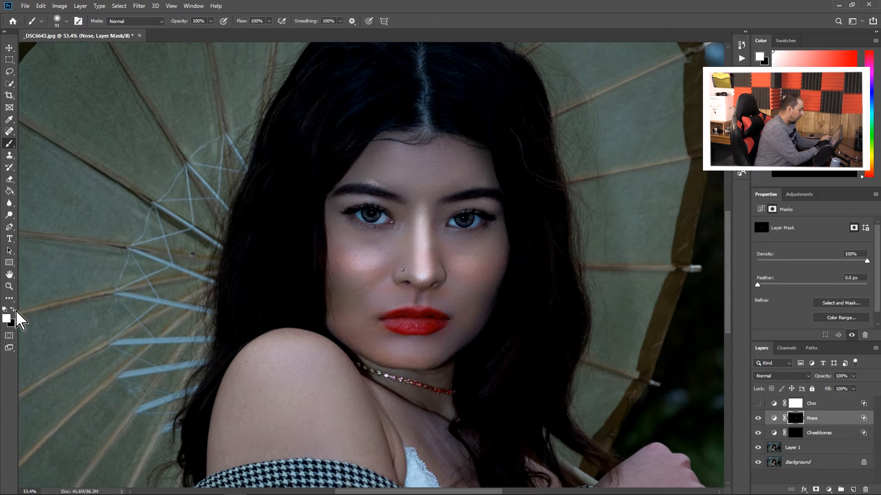
click(13, 309)
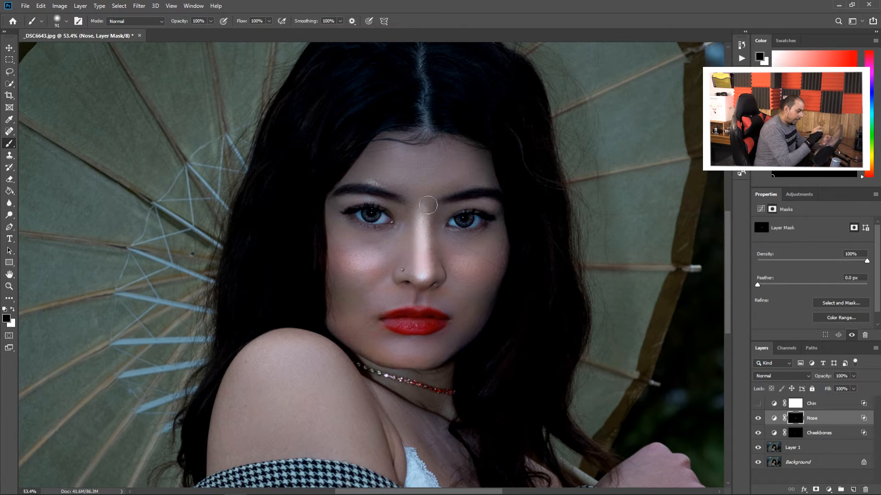
drag(429, 202, 442, 287)
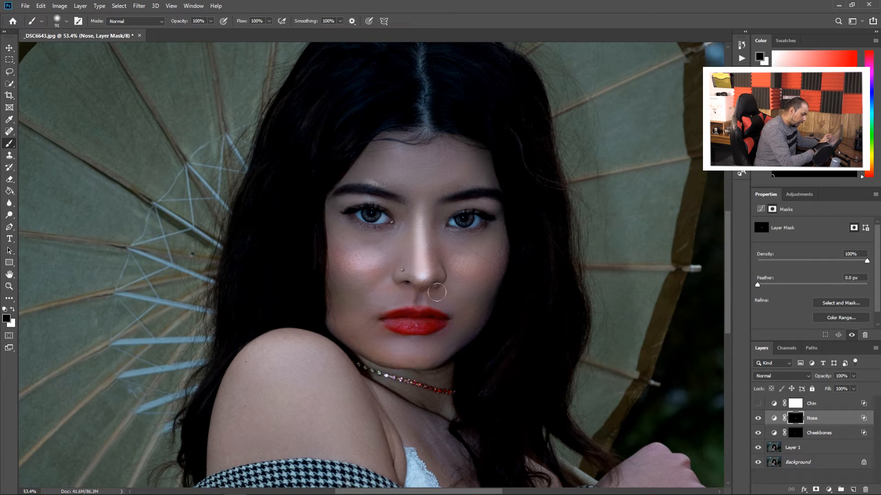
drag(409, 205, 406, 243)
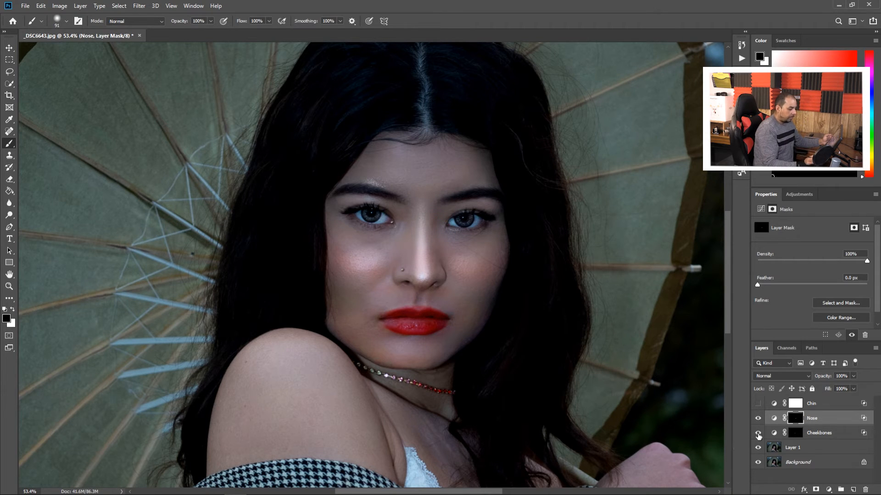
click(853, 376)
drag(855, 387, 833, 390)
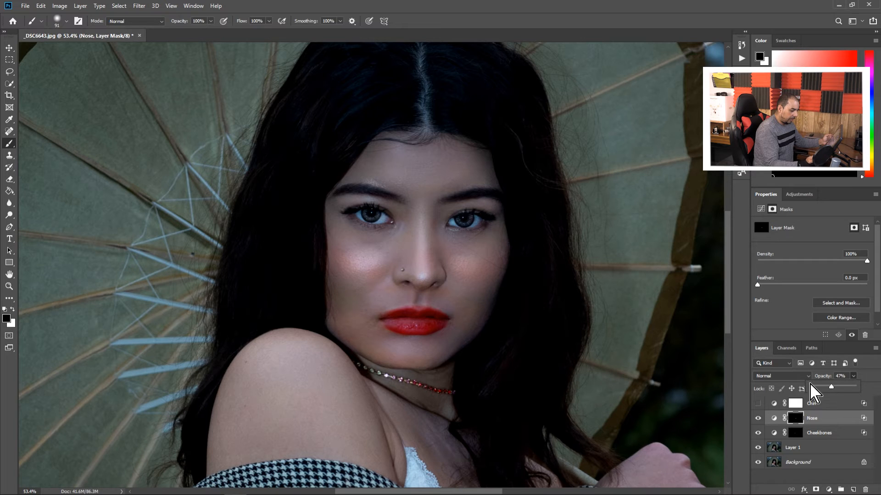
Show the Chin layer and invert its mask to black
click(816, 404)
click(758, 404)
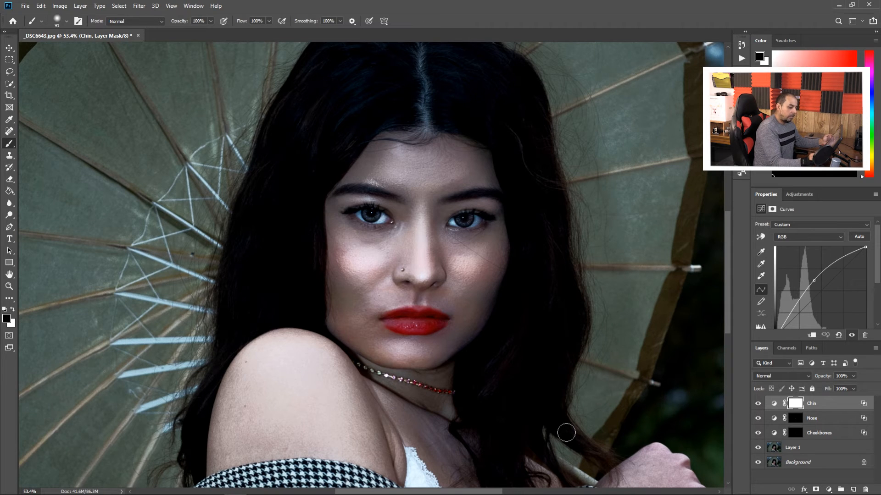
key(ctrl+i)
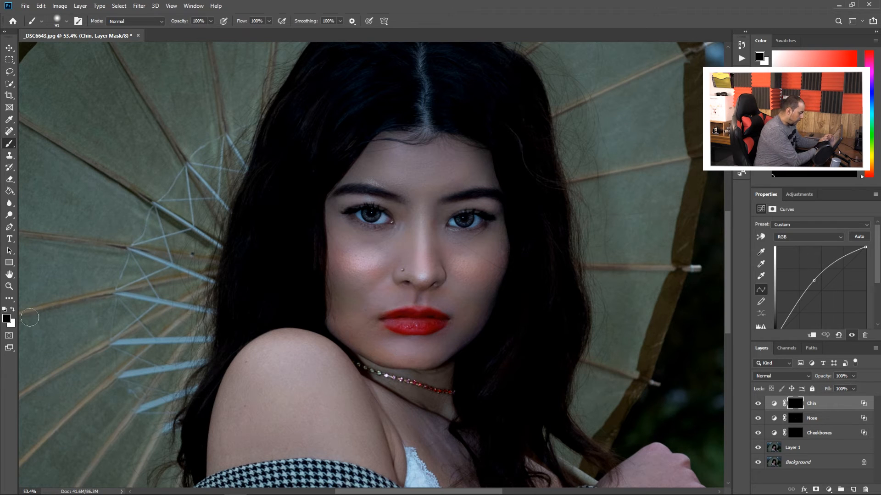
Paint white over the chin on the Chin mask and trim the highlight's lower edge with black
key(x)
drag(404, 350, 389, 356)
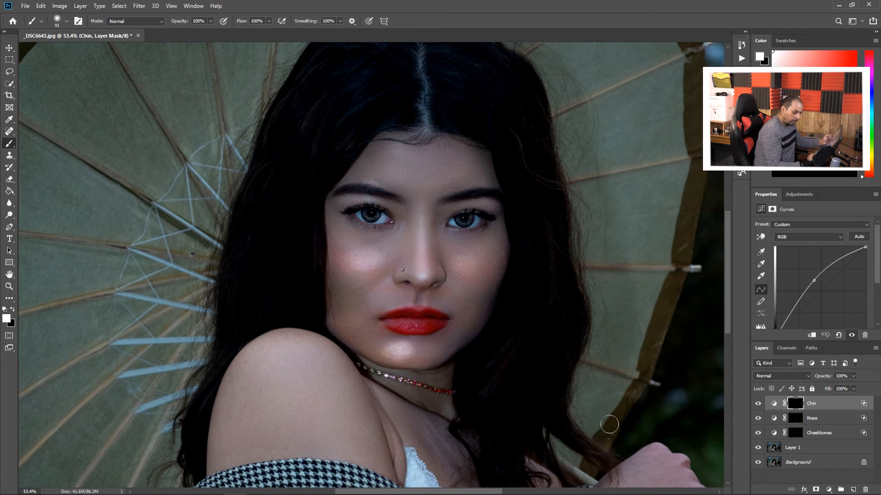
click(13, 309)
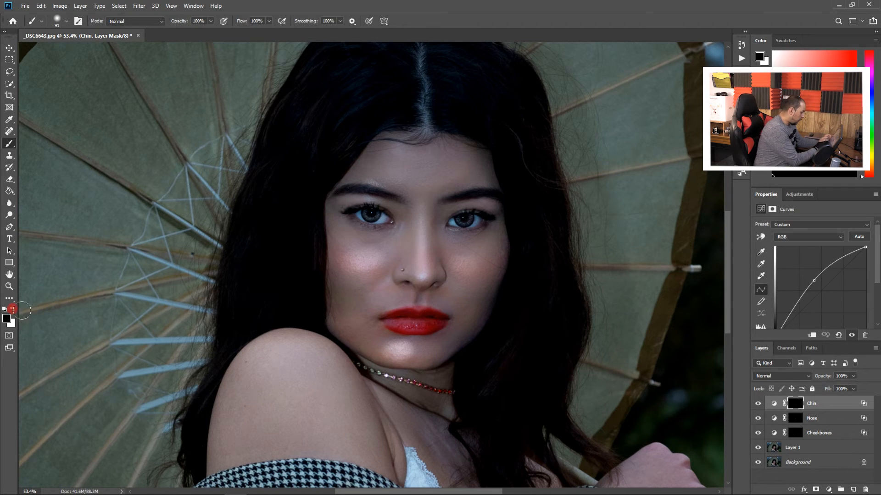
drag(408, 362, 390, 369)
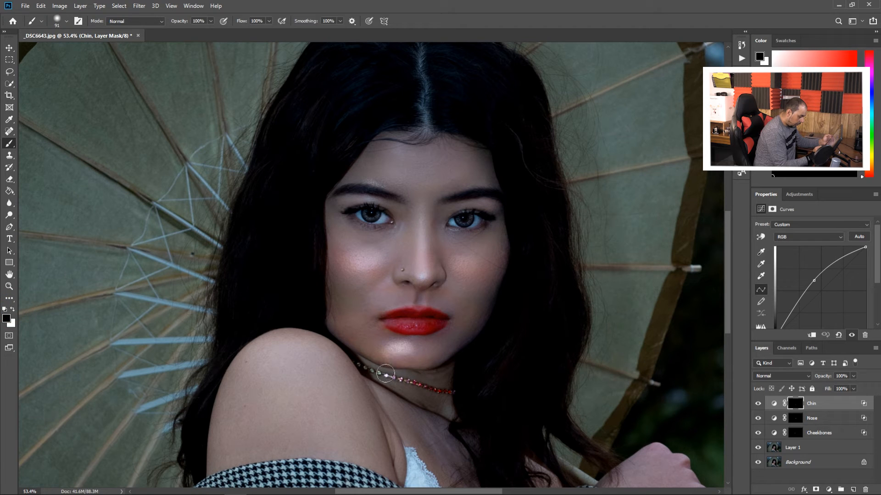
Set the Chin layer's opacity to 52% and group the Chin, Nose and Cheekbones layers together
click(853, 376)
drag(852, 387, 834, 388)
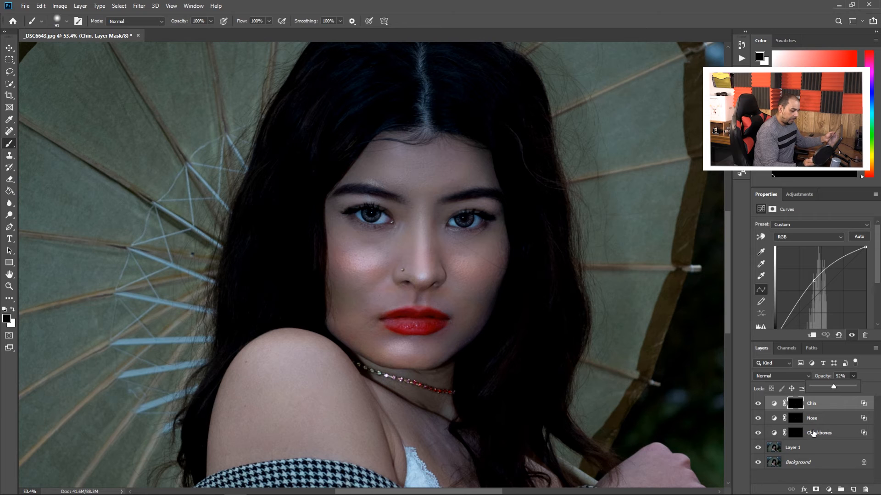
shift+click(817, 439)
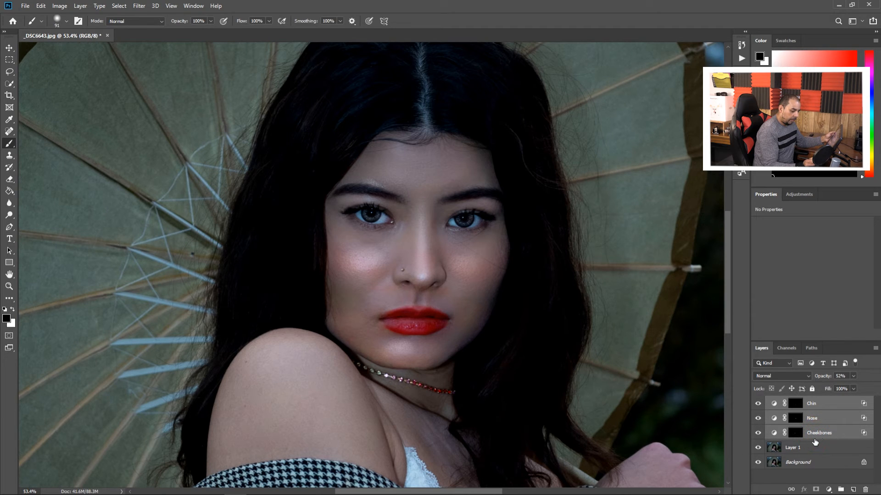
key(ctrl+g)
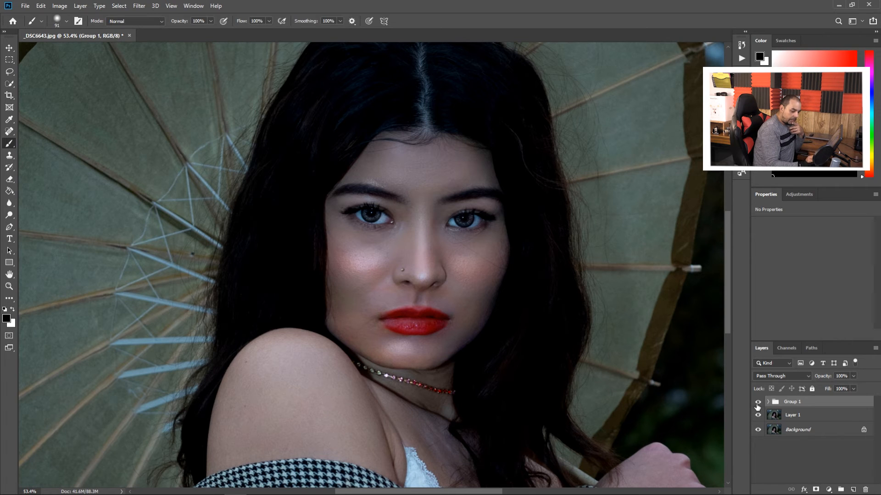
Toggle the highlight group's visibility off and on to compare the face before and after
click(757, 402)
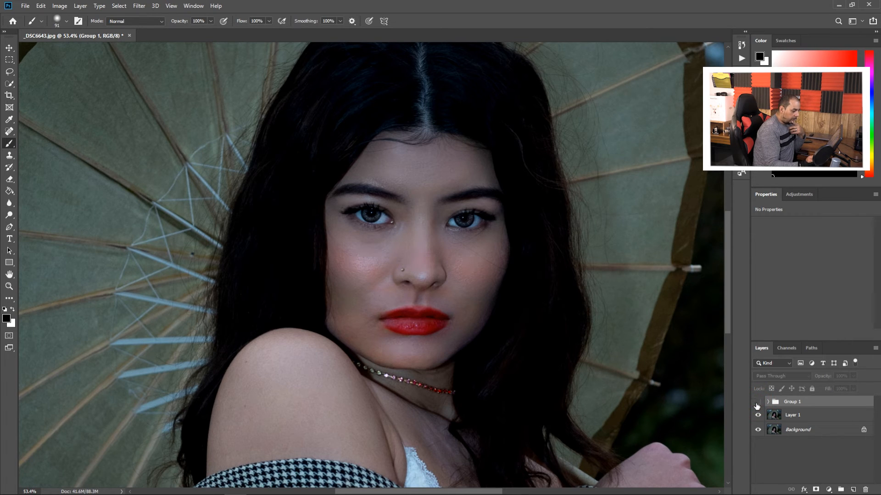
click(757, 403)
click(758, 403)
click(758, 403)
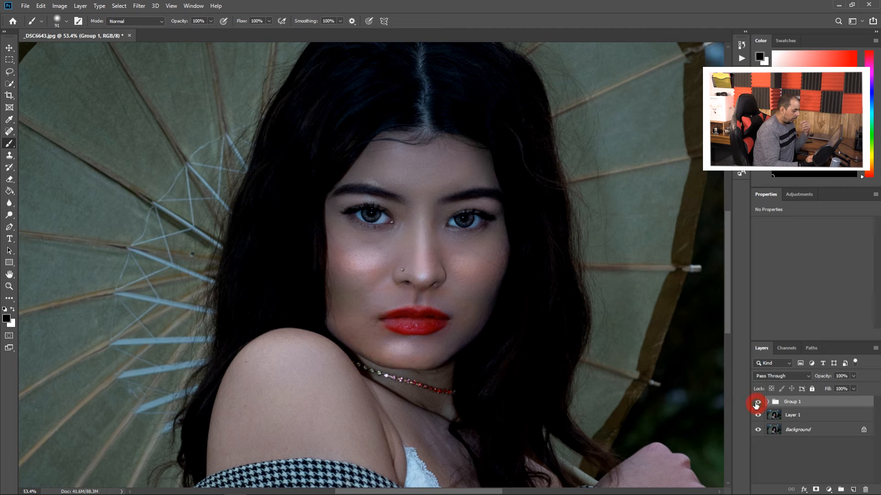
Reduce the opacity of the highlight group to 47% while viewing the whole portrait
ctrl+click(468, 310)
drag(481, 313, 448, 315)
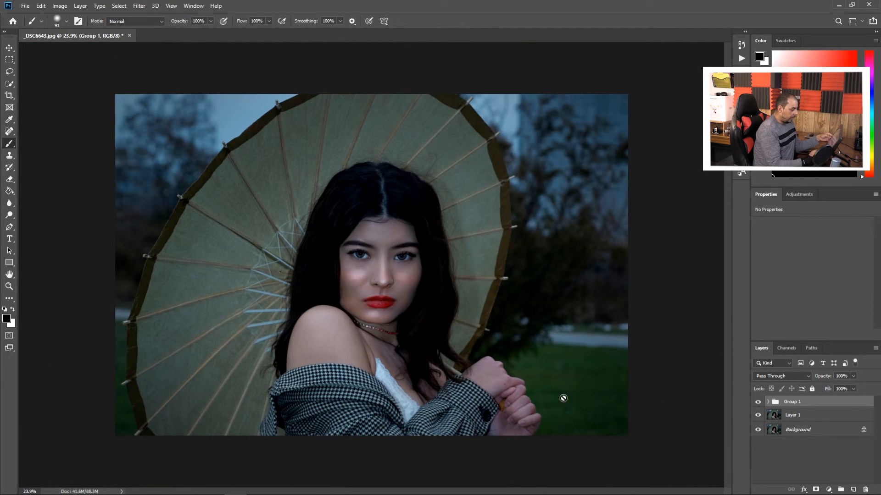
click(854, 377)
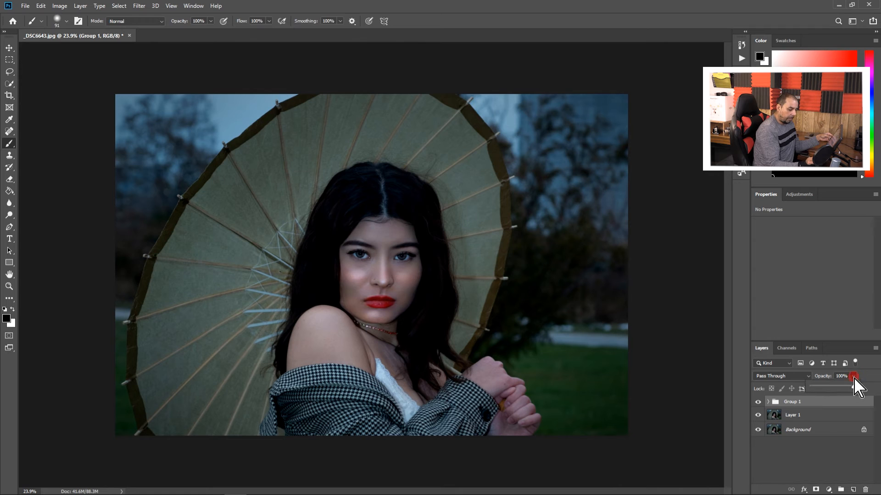
drag(854, 387, 844, 386)
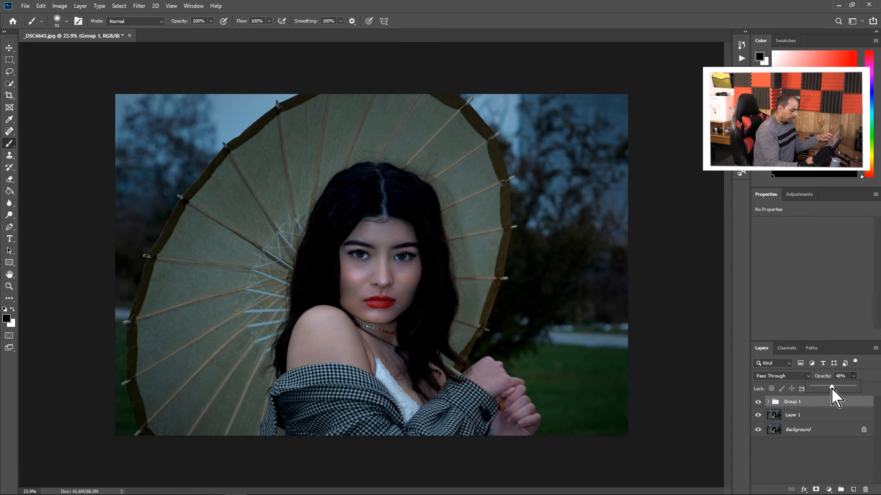
Compare the portrait with and without the reduced-opacity highlight group, both in full and closer on the face, leaving the group shown
click(758, 402)
click(758, 402)
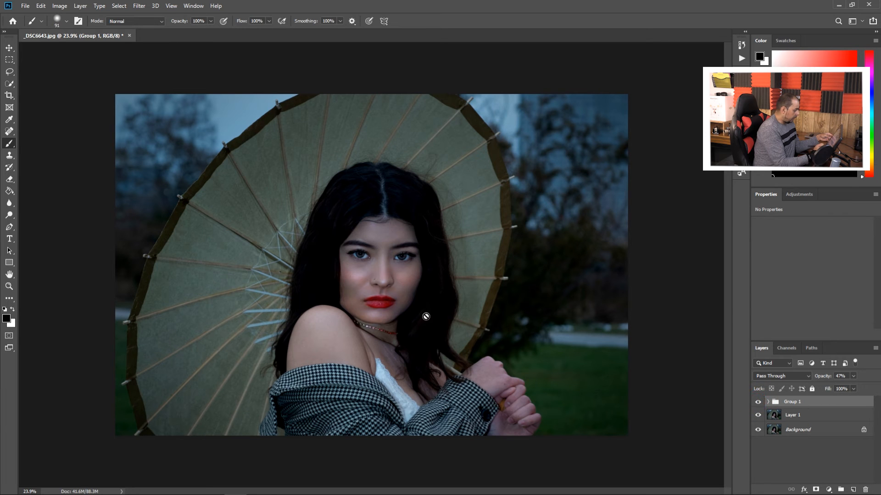
drag(421, 306, 436, 315)
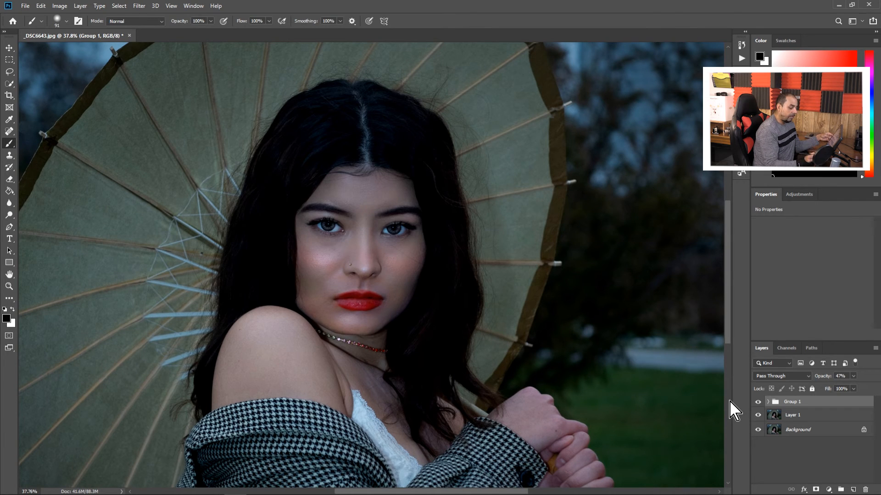
click(757, 404)
click(757, 403)
click(757, 403)
click(757, 403)
click(757, 404)
click(757, 403)
click(757, 403)
click(757, 403)
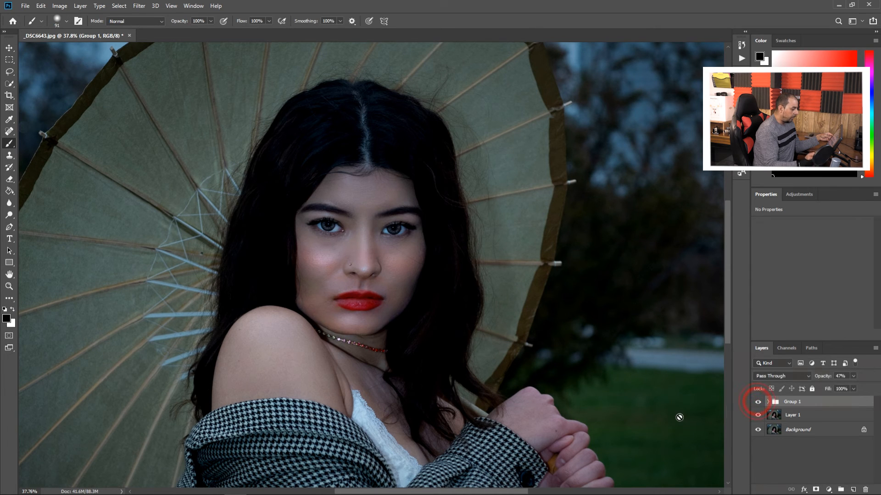